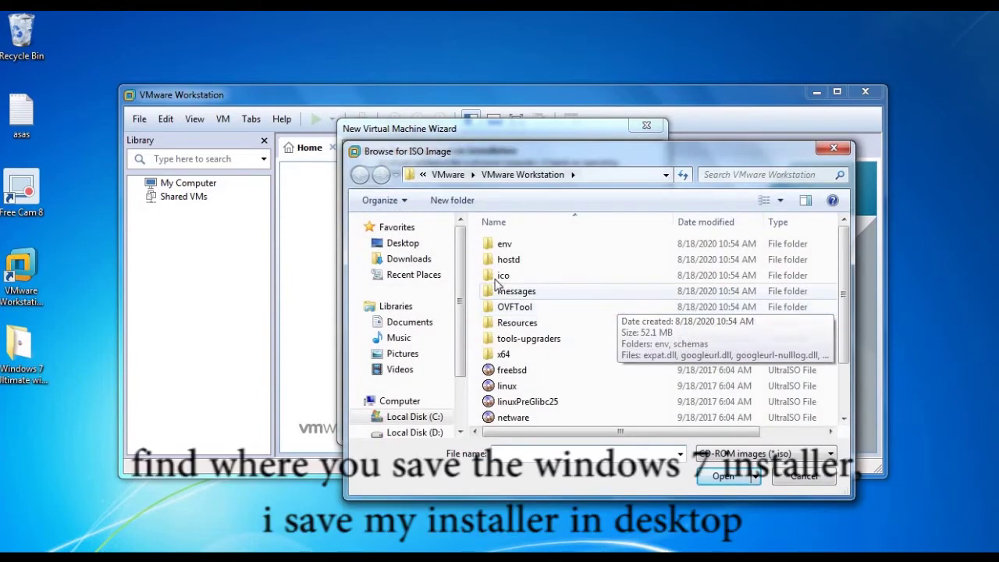
Step: Use the Windows 7 Ultimate SP1 x64 ISO from its folder on the Desktop as the installer disc image and continue
left_click(403, 244)
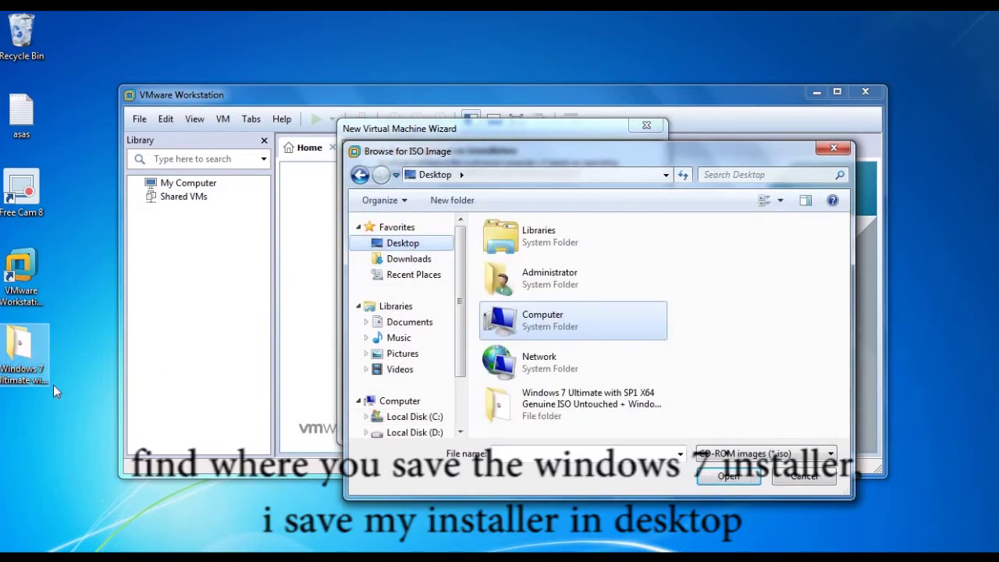
double_click(583, 404)
left_click(645, 248)
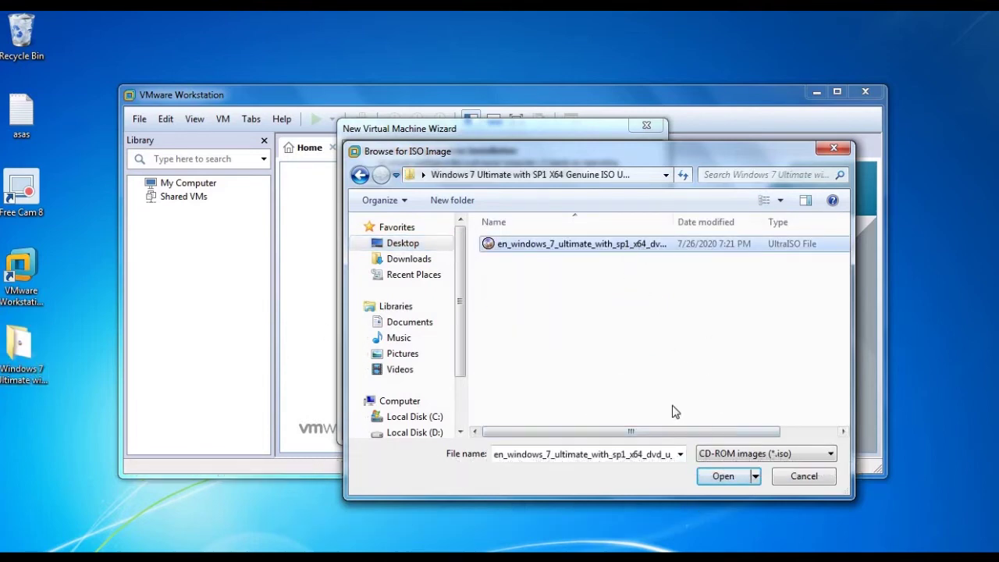
left_click(722, 478)
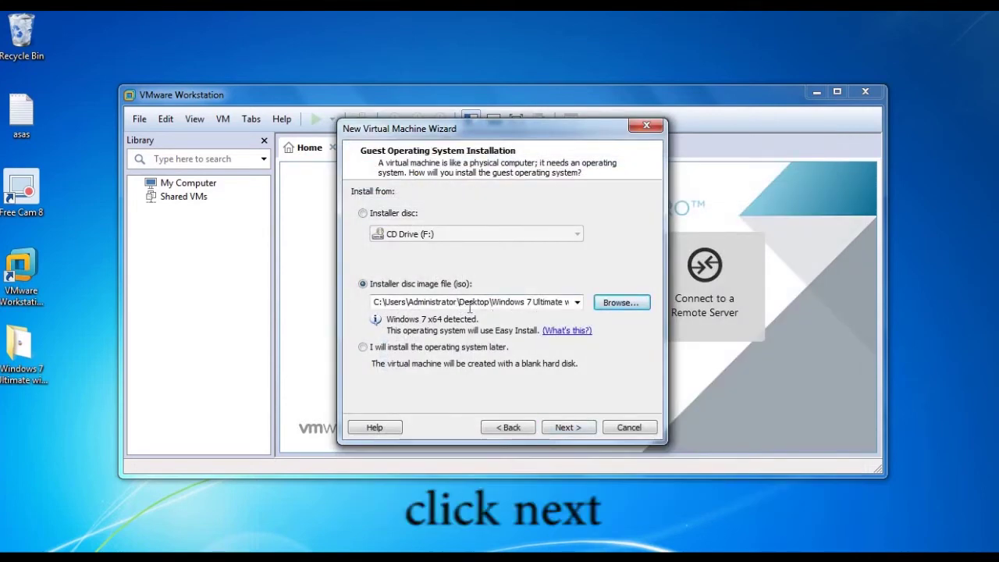
left_click(565, 428)
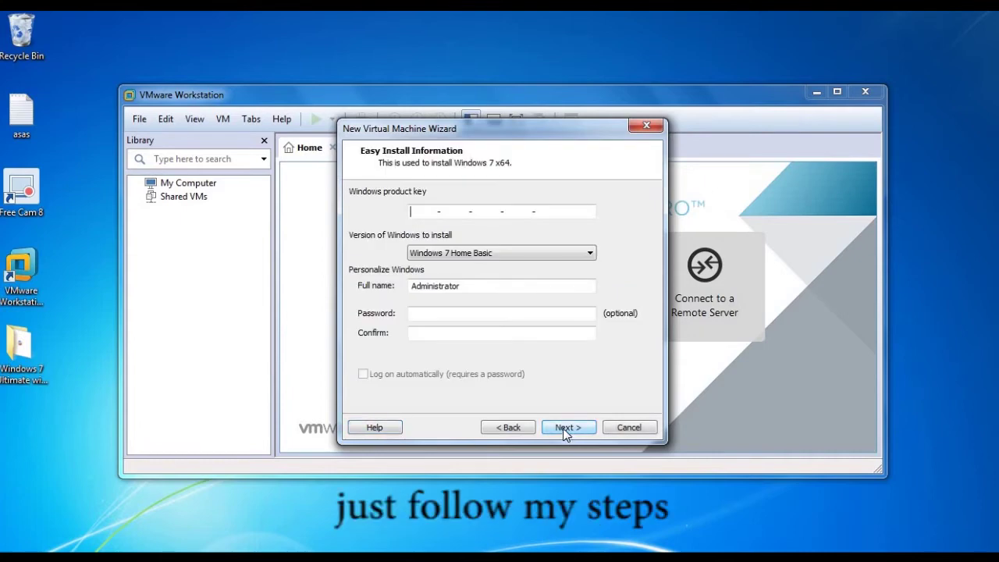
Step: Continue without a Windows product key, keeping the Windows 7 Home Basic version and the default virtual machine name and location
left_click(570, 428)
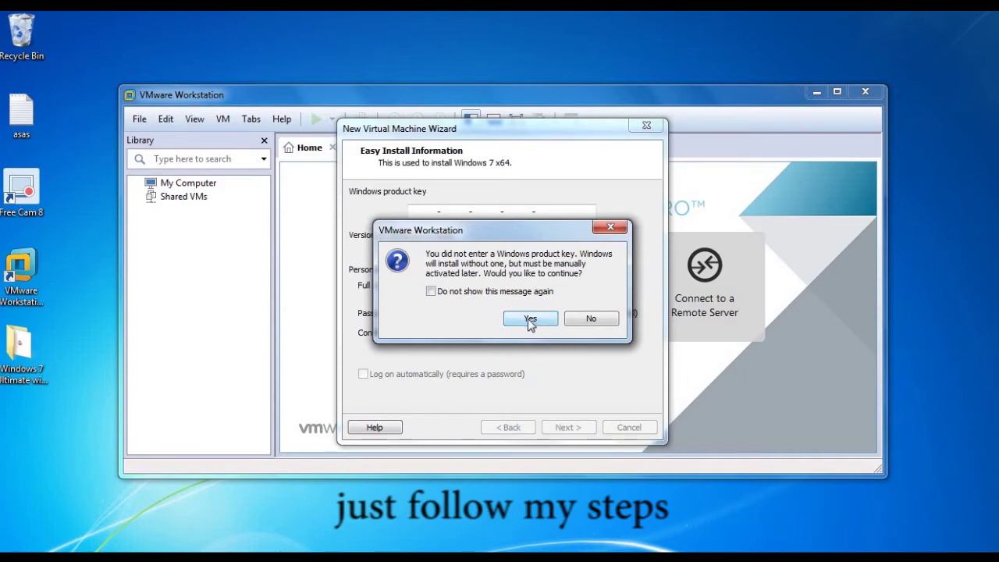
left_click(543, 317)
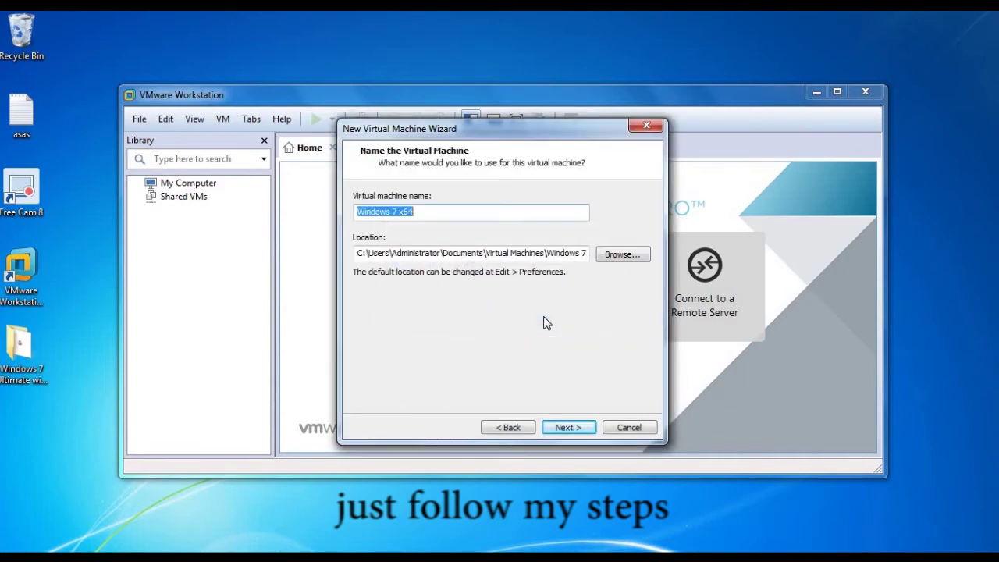
left_click(573, 429)
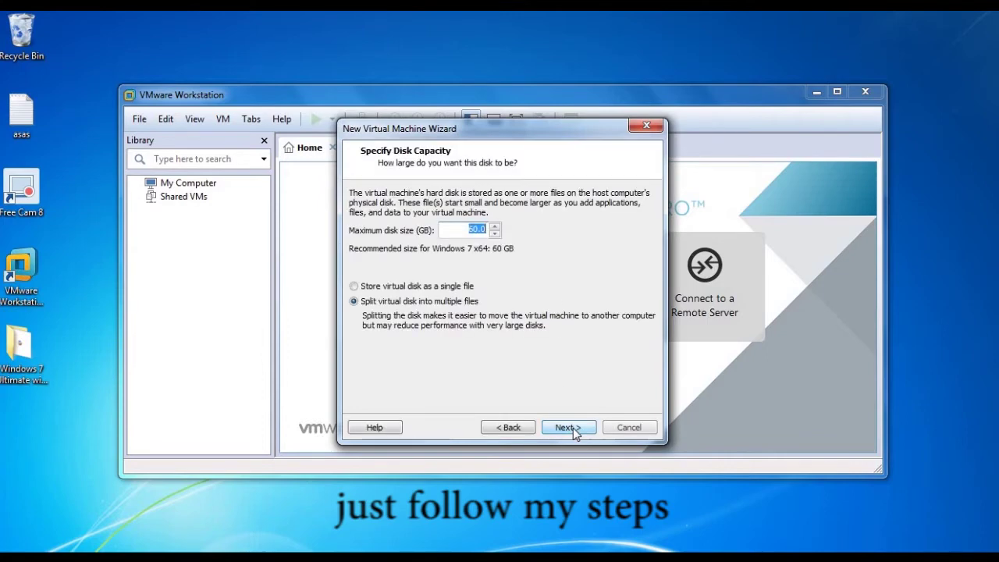
Step: Set the maximum disk size to 100 GB, keep the disk split into multiple files, and finish creating the virtual machine
left_click(494, 227)
left_click(495, 232)
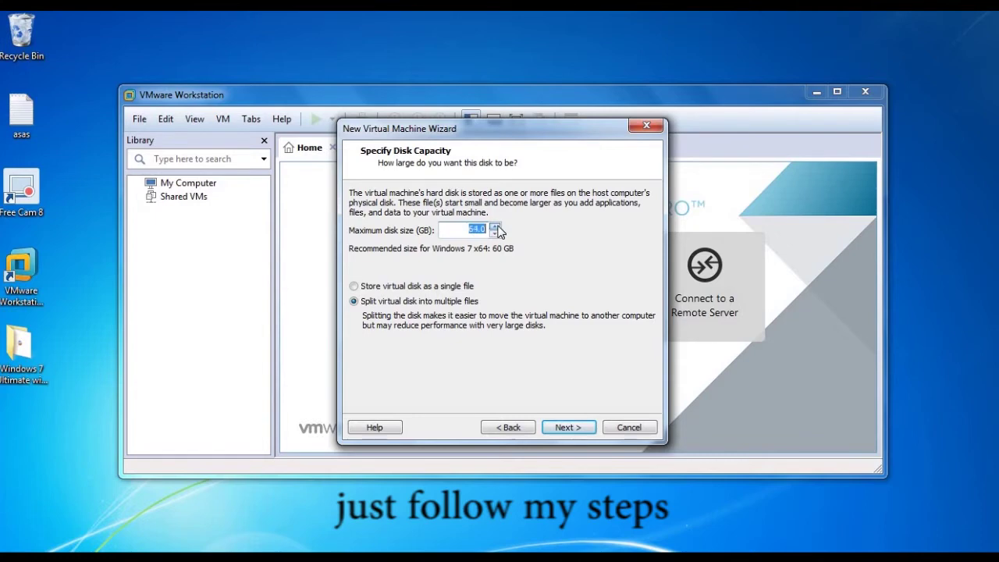
double_click(472, 228)
type("100")
left_click(569, 427)
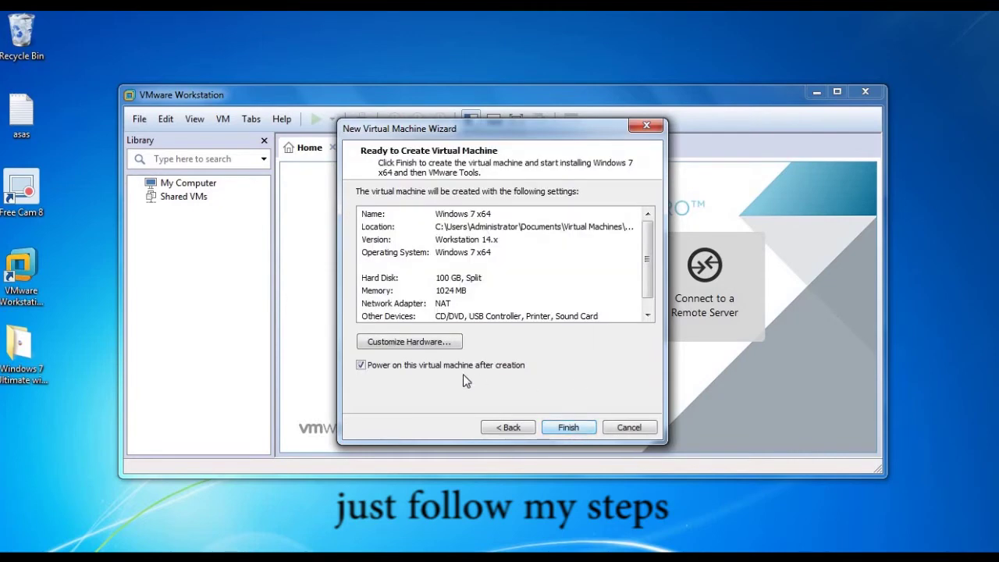
left_click(570, 429)
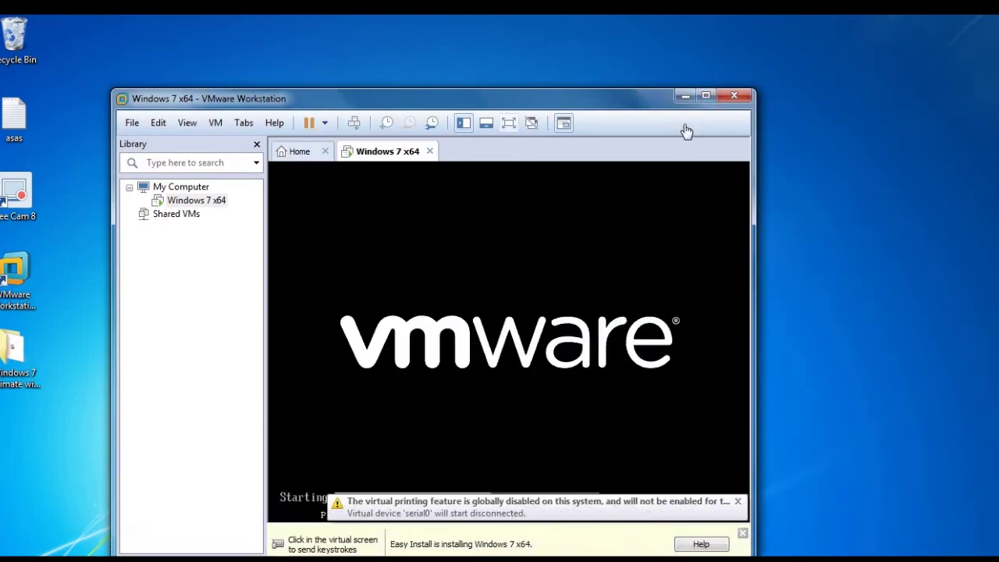
Step: Display the running virtual machine in full screen and restart it immediately when Windows setup asks to restart
left_click_drag(630, 104, 646, 51)
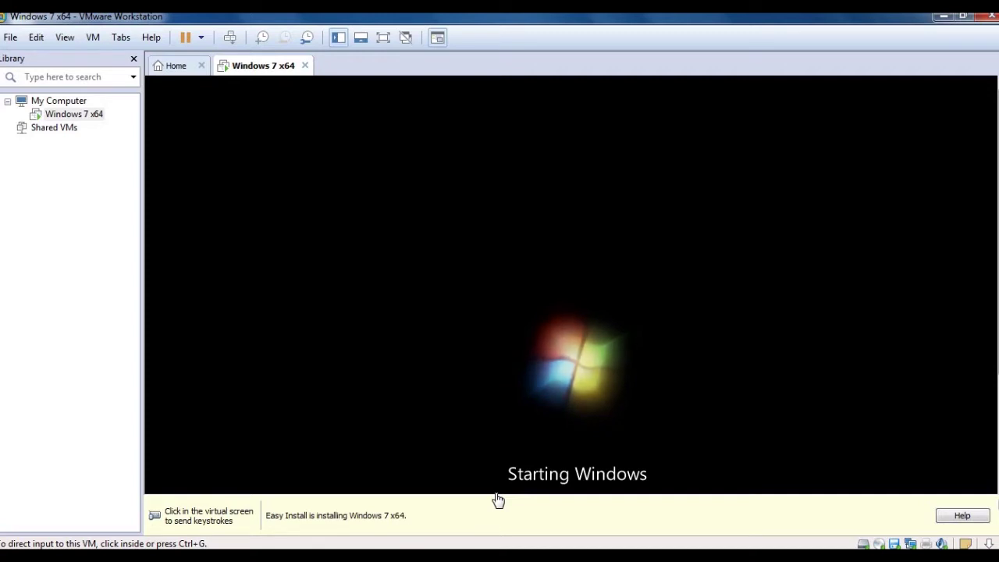
left_click(470, 484)
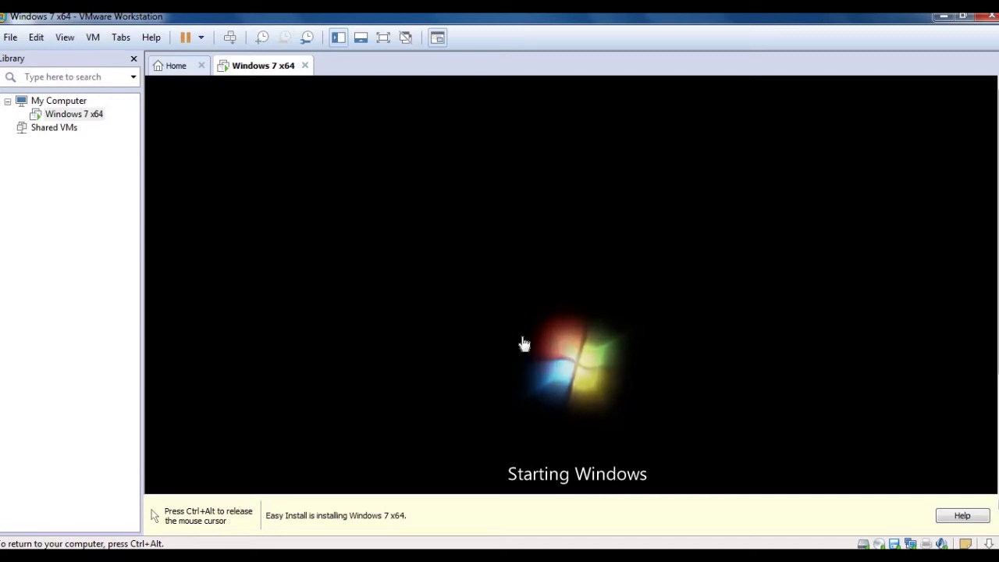
key("ctrl+alt")
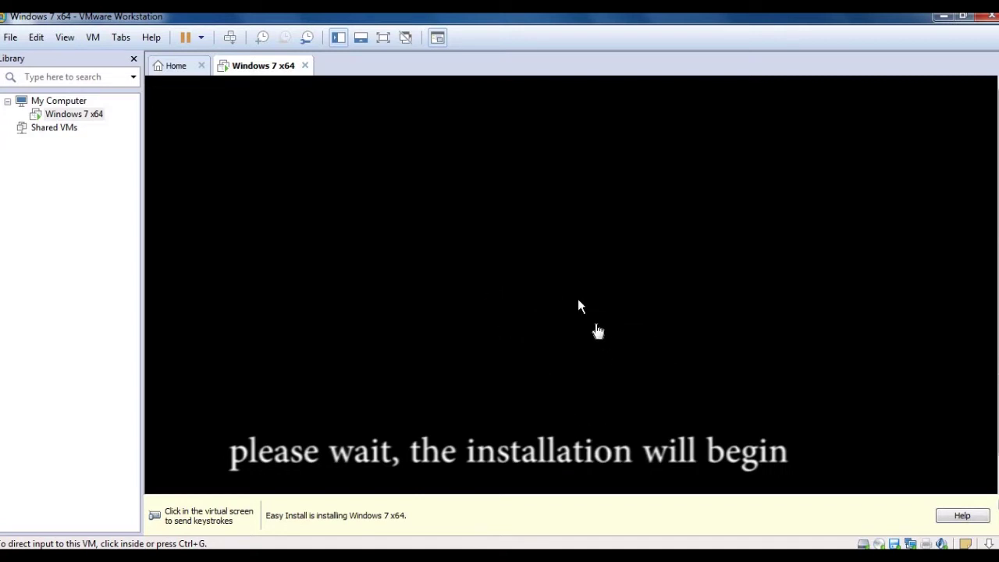
left_click(595, 330)
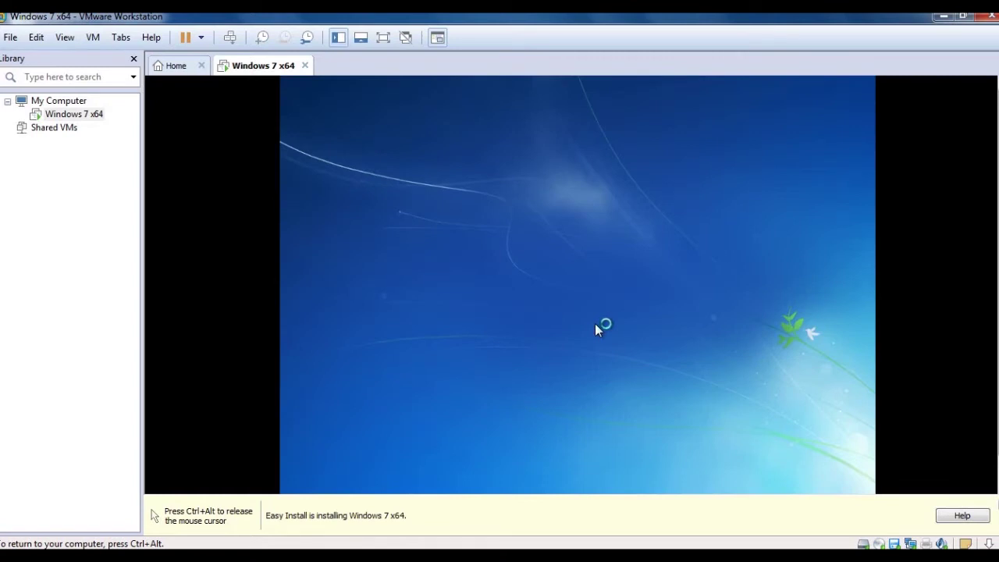
key("ctrl+alt")
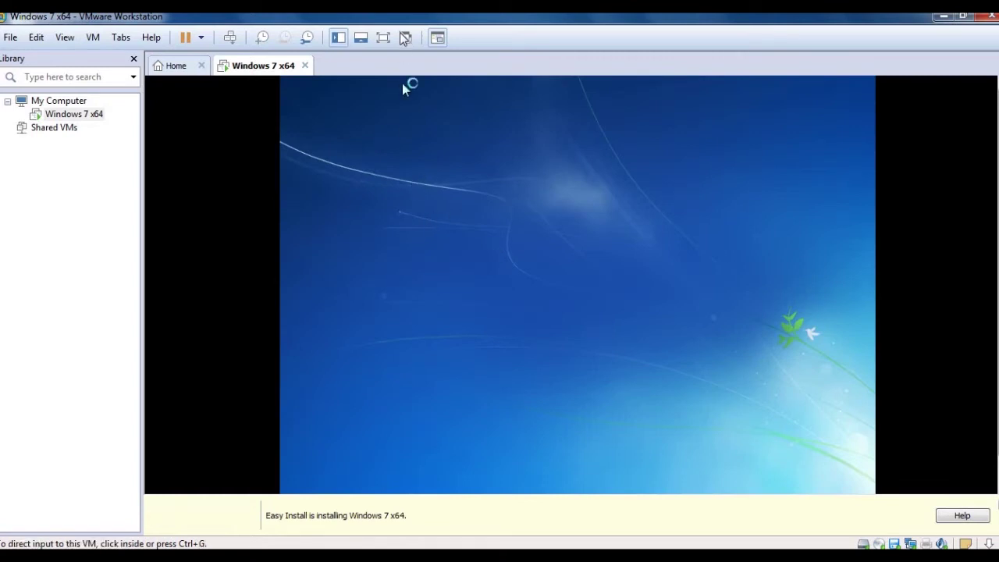
left_click(382, 37)
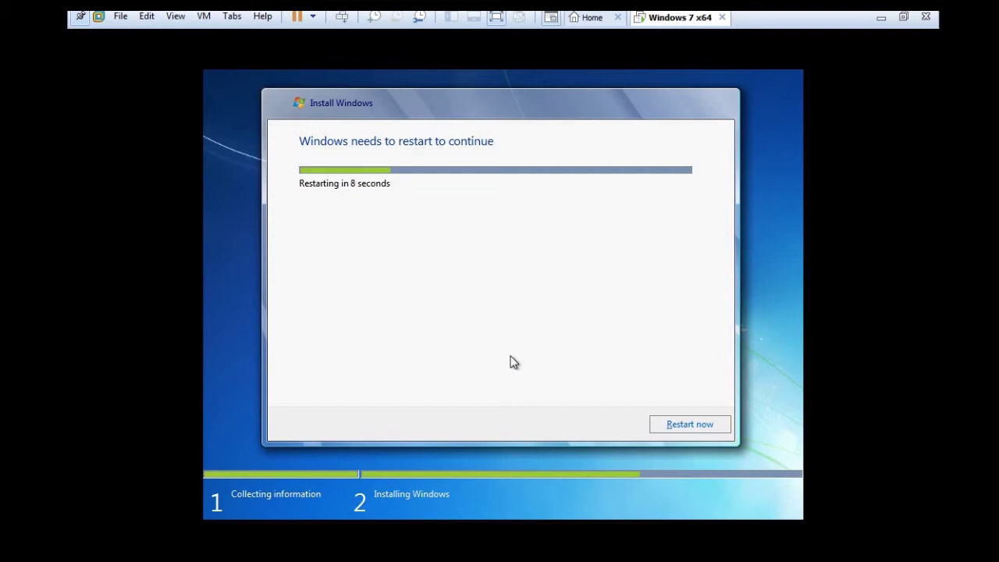
left_click(681, 429)
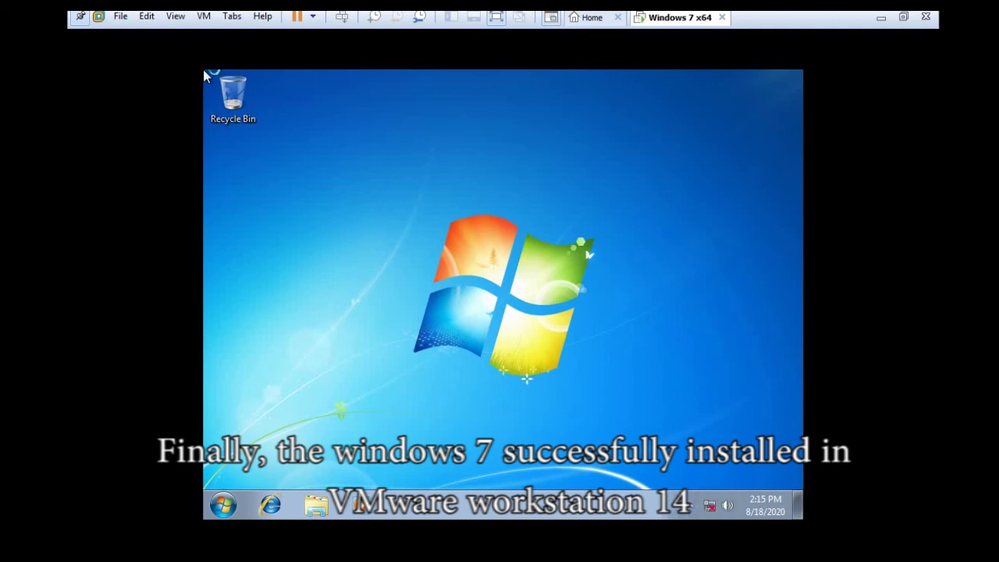
Step: Close the Set Network Location dialog in the guest without choosing a network type
left_click(512, 346)
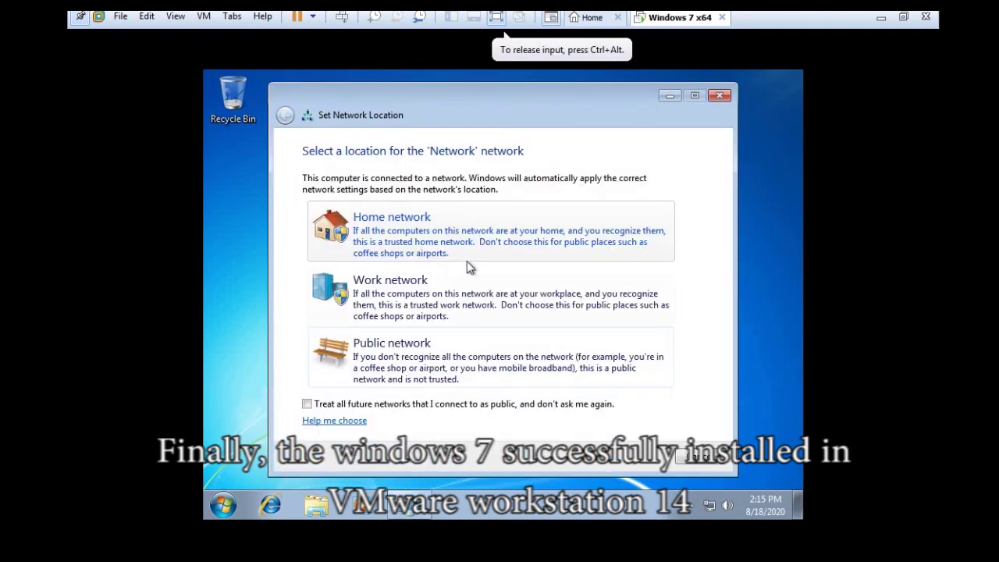
left_click(718, 95)
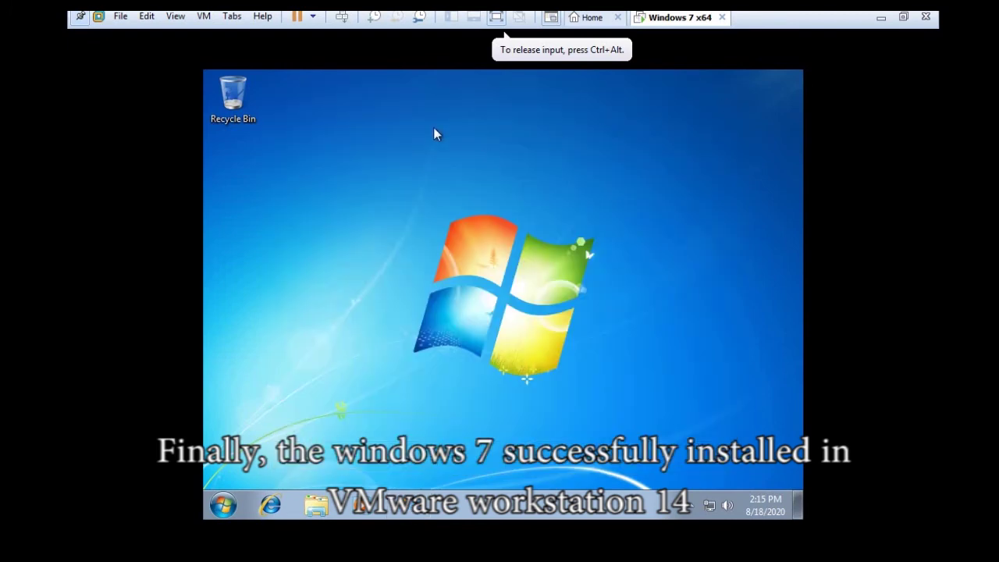
right_click(345, 164)
left_click(273, 376)
Step: Examine the guest's drives in Computer and its Windows edition and hardware in the system properties, closing the properties window
left_click(224, 506)
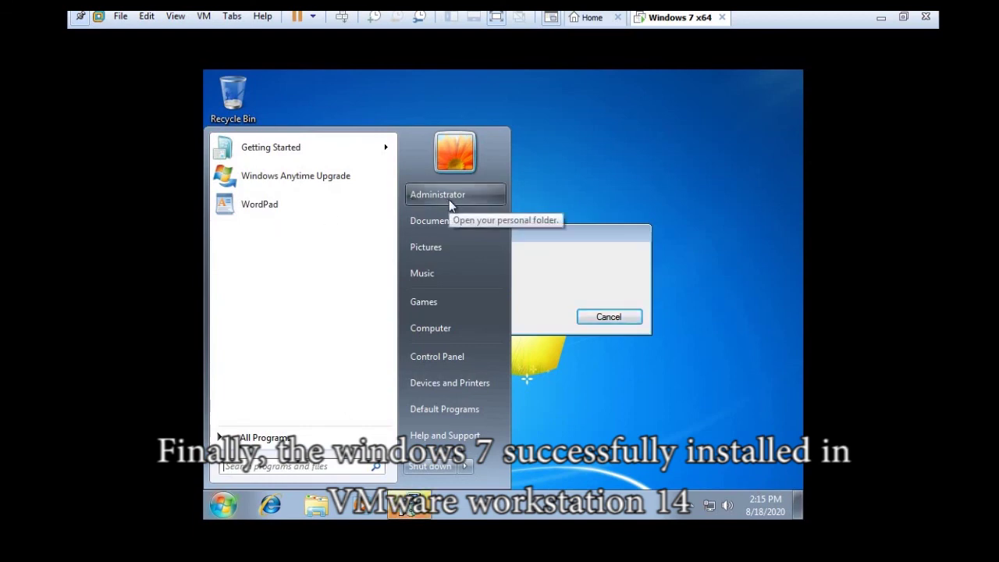
left_click(447, 334)
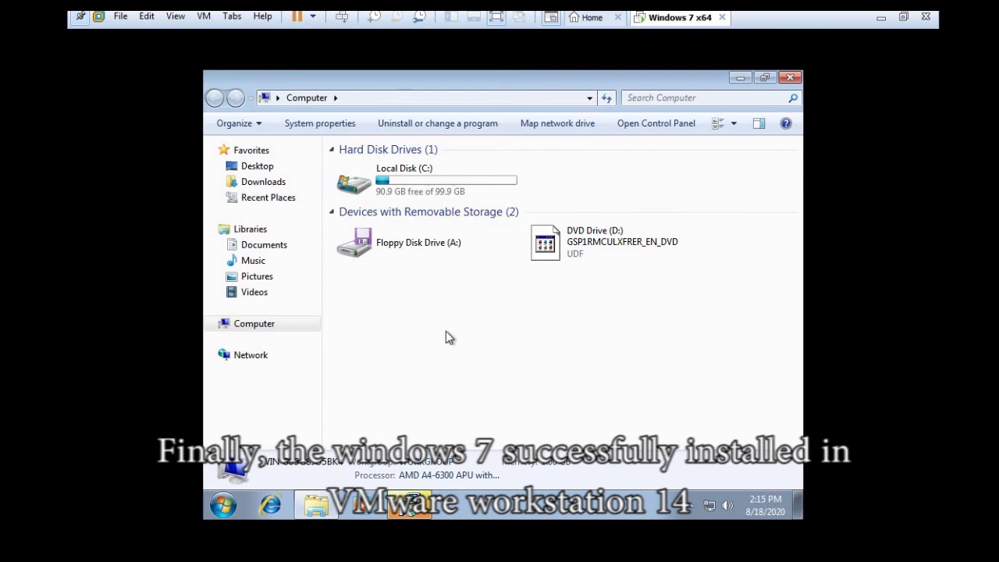
right_click(441, 298)
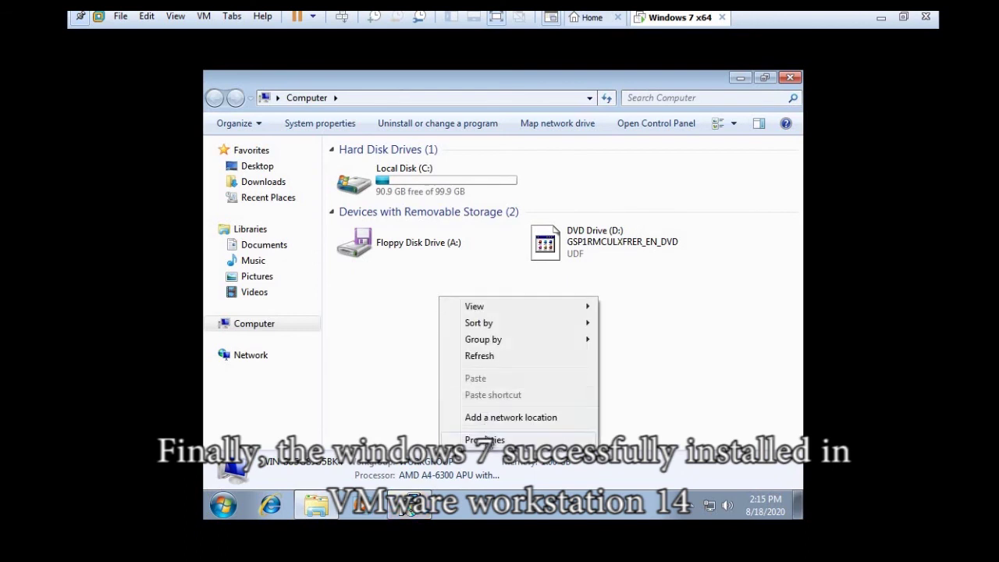
left_click(487, 439)
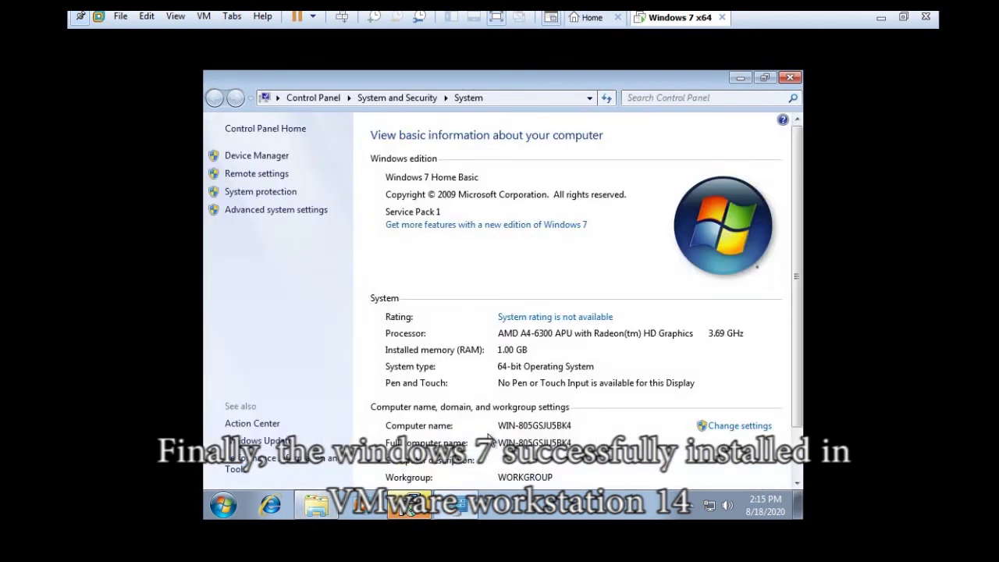
scroll(597, 394, "down", 1)
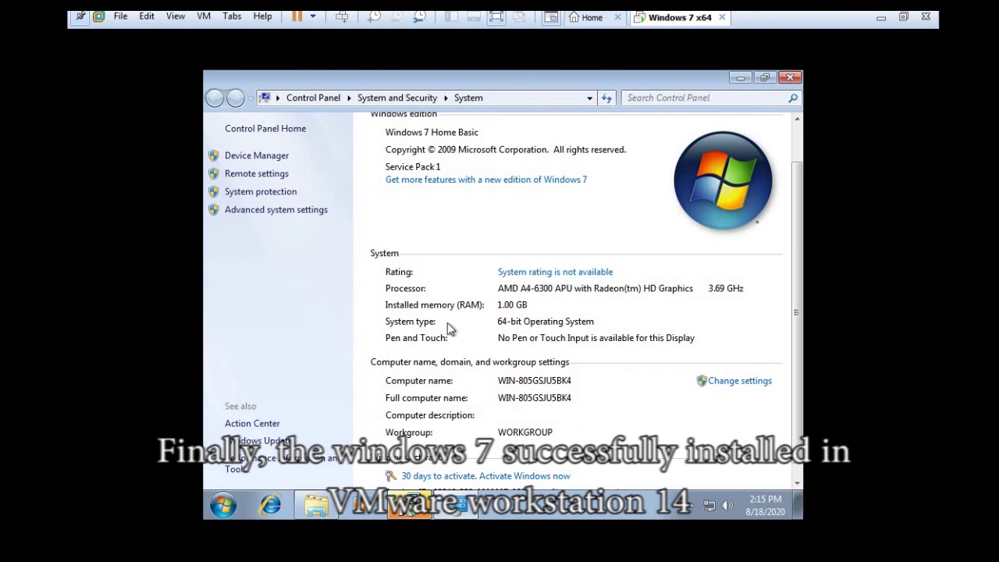
scroll(462, 330, "down", 1)
scroll(474, 204, "up", 1)
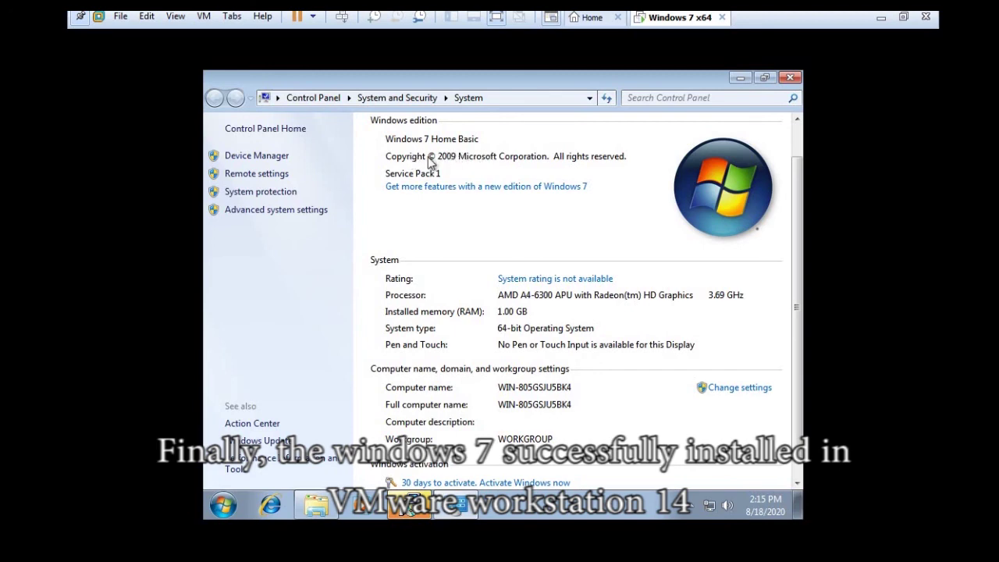
left_click(789, 77)
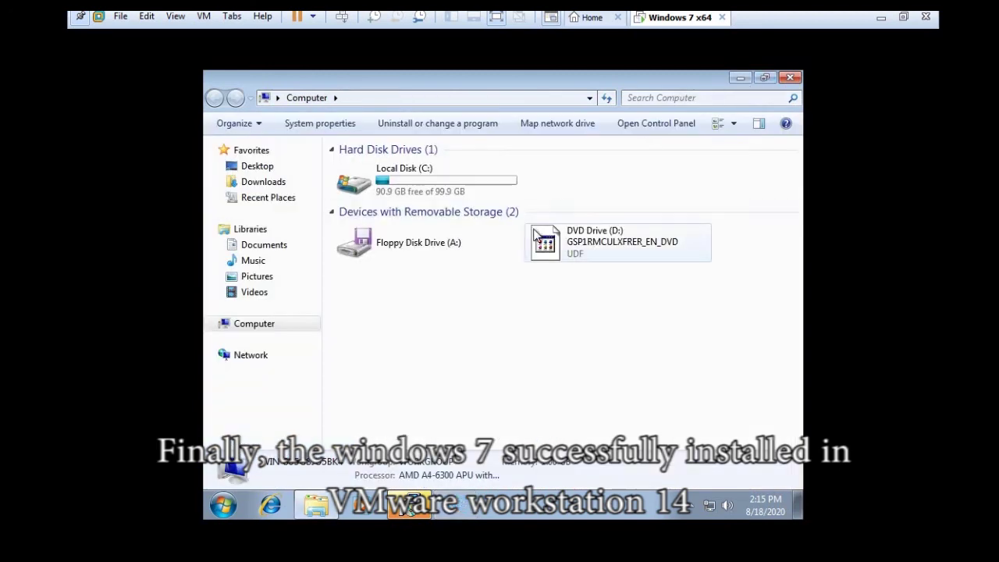
Step: Open WordPad in the guest and write "THANK YOU FOR WATCHING!!!" followed by a new line beginning "PLEASE CLICK T"
key("super")
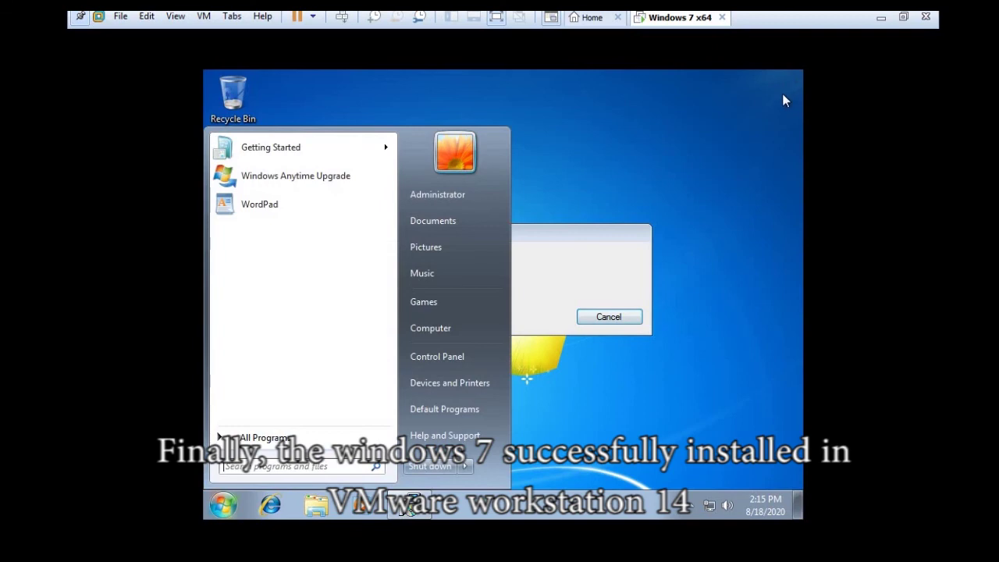
left_click(278, 206)
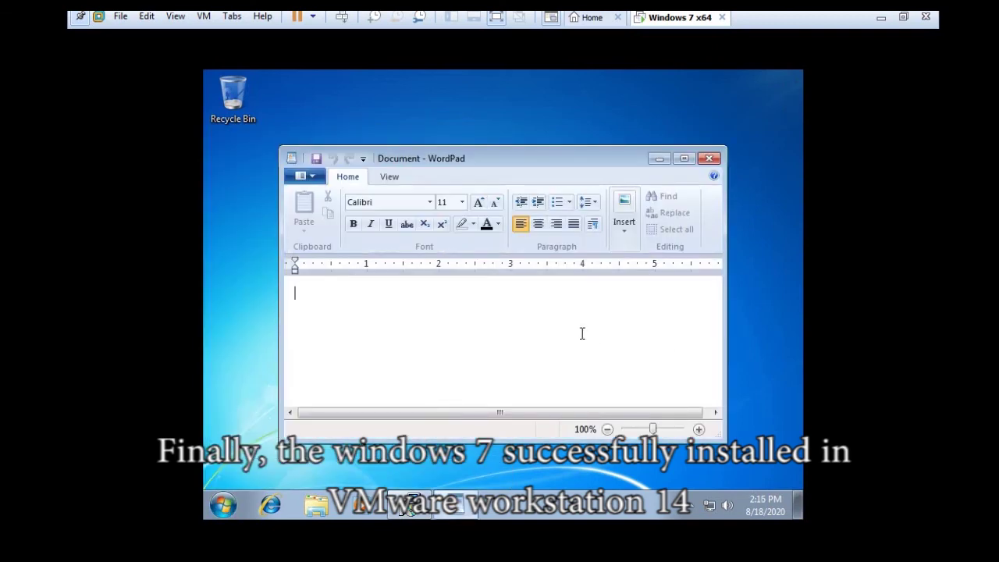
key("Caps_Lock")
type("THA")
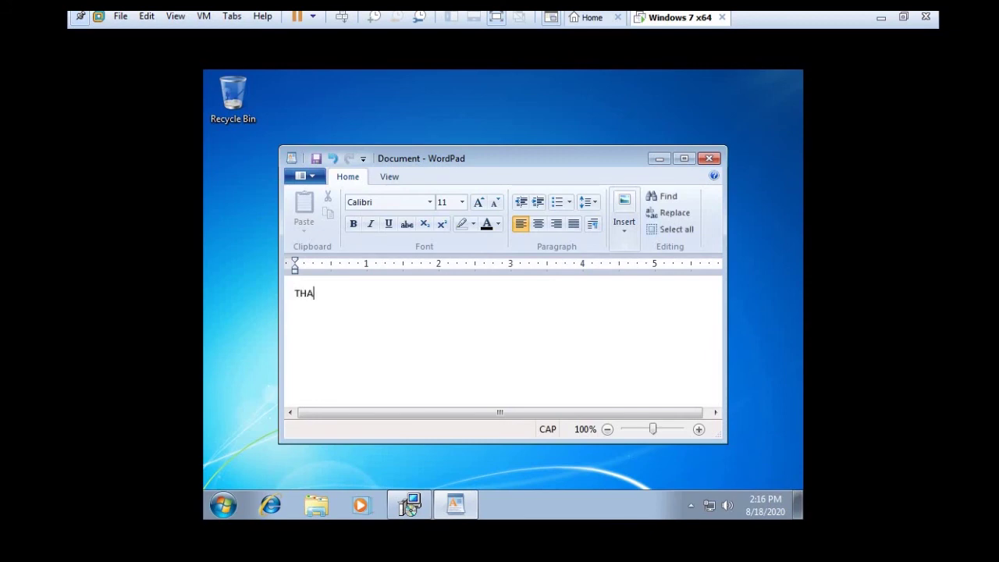
type("NK YOU  FOR W")
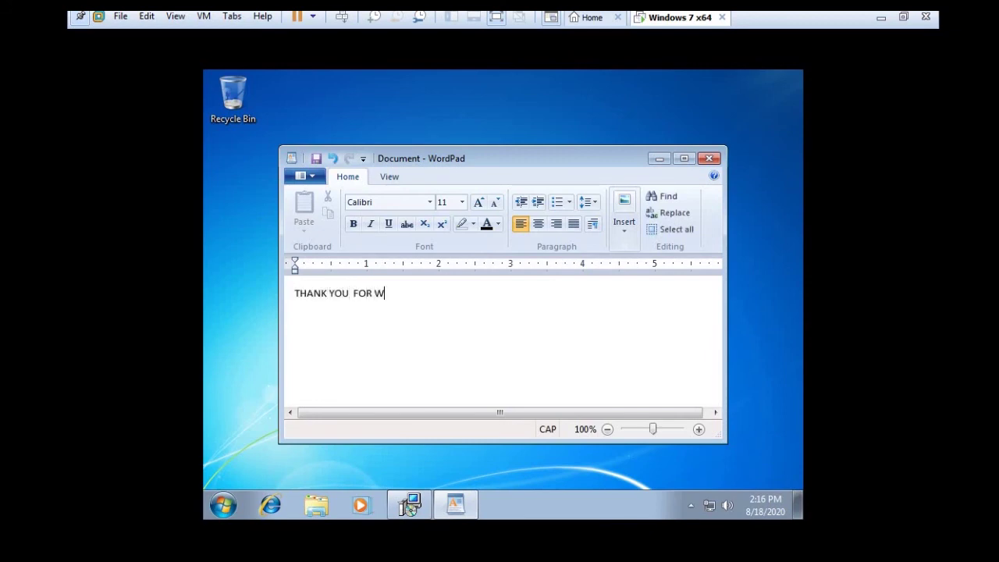
type("ATCHING!!!")
key("Return")
type("PLEASE ")
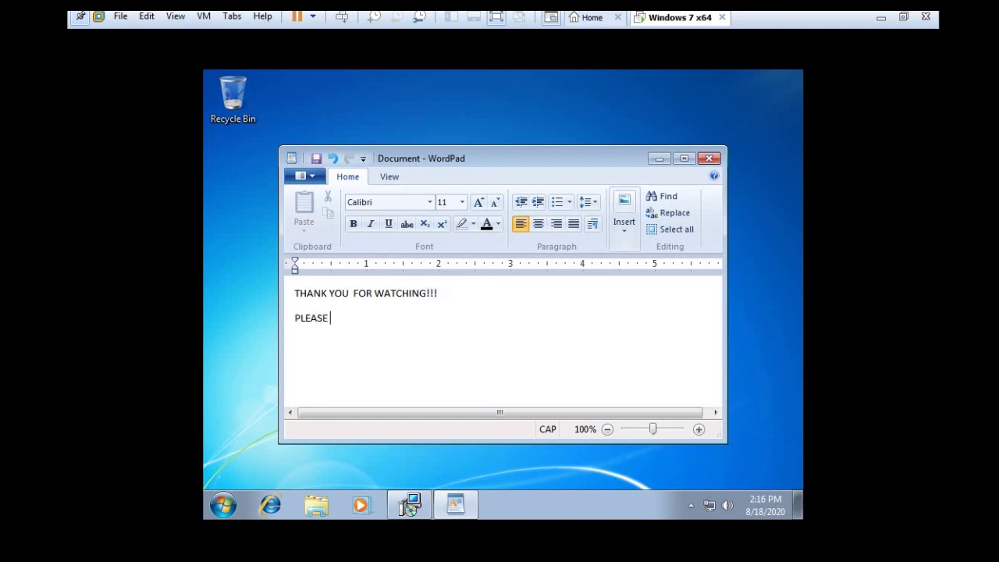
type("CLICK THE SU")
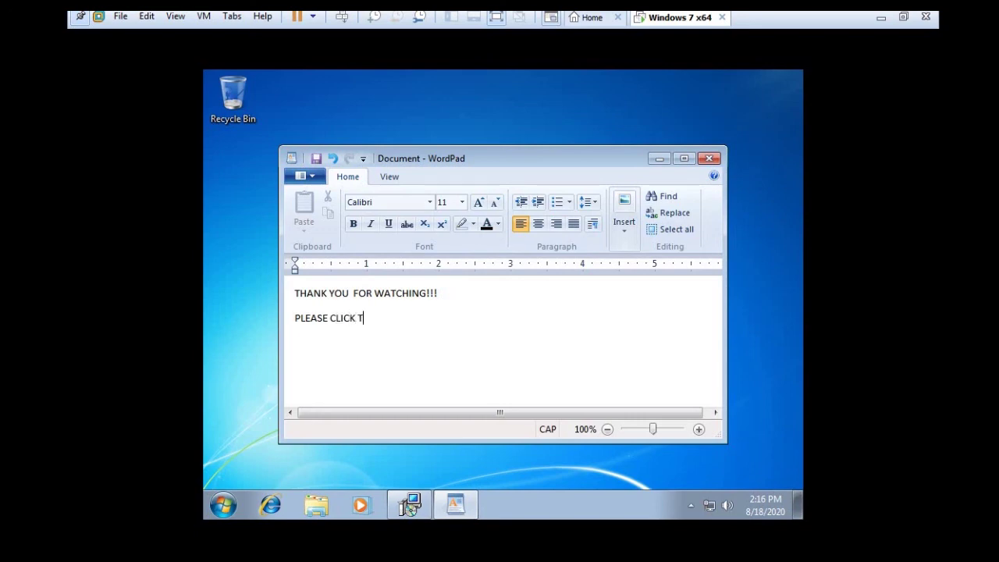